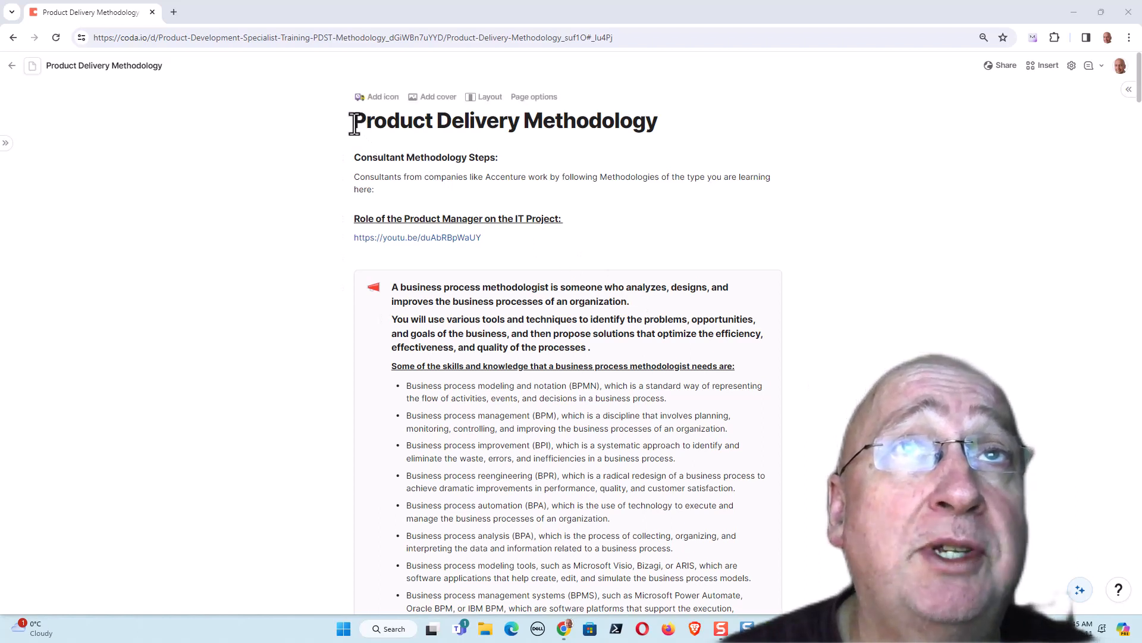
Highlight the Product Delivery Methodology title in Coda, view the Project Phoenix document in Google Docs, and switch to the ProjectPhoneix site in Google Sites
left_click_drag(354, 123, 650, 106)
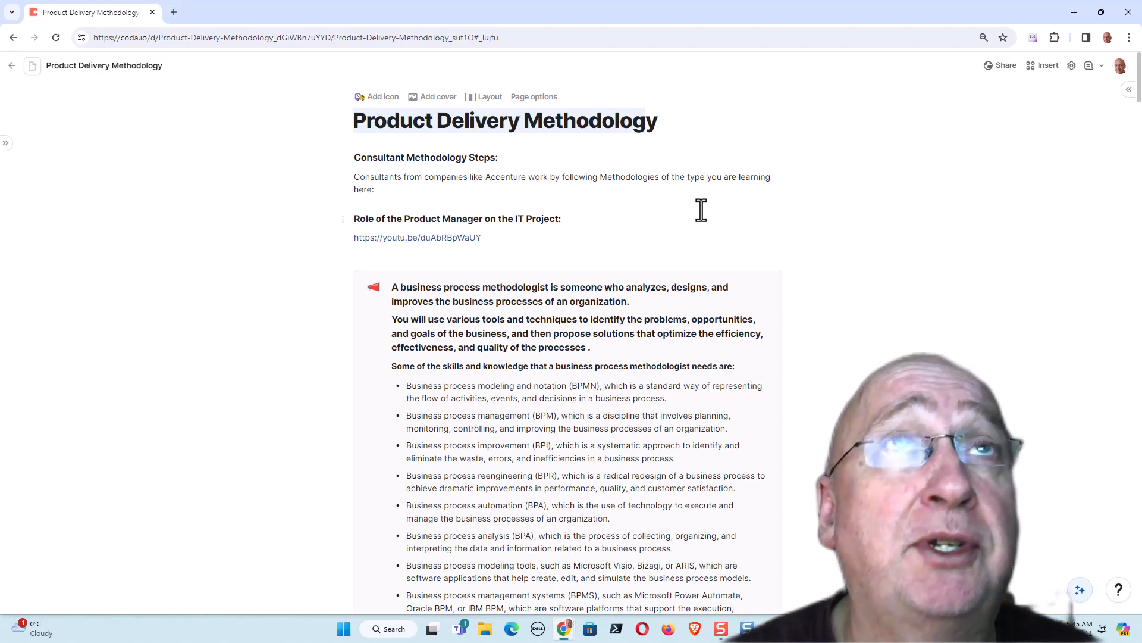
key("alt+Tab")
key("alt+Tab")
key("alt+Tab")
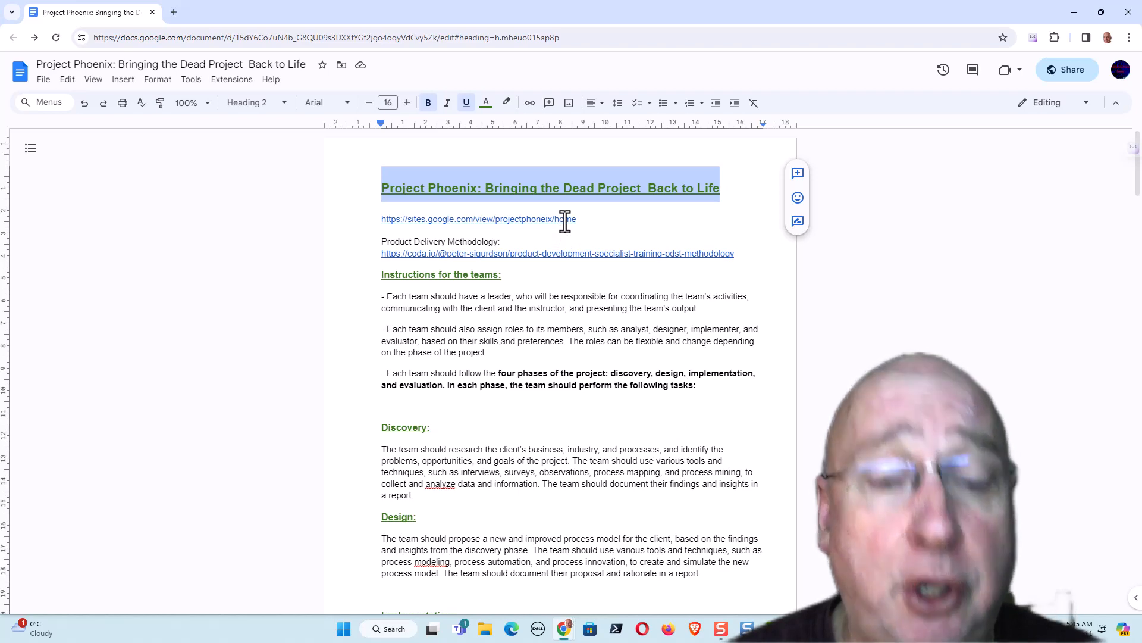
key("alt+Tab")
key("alt+Tab")
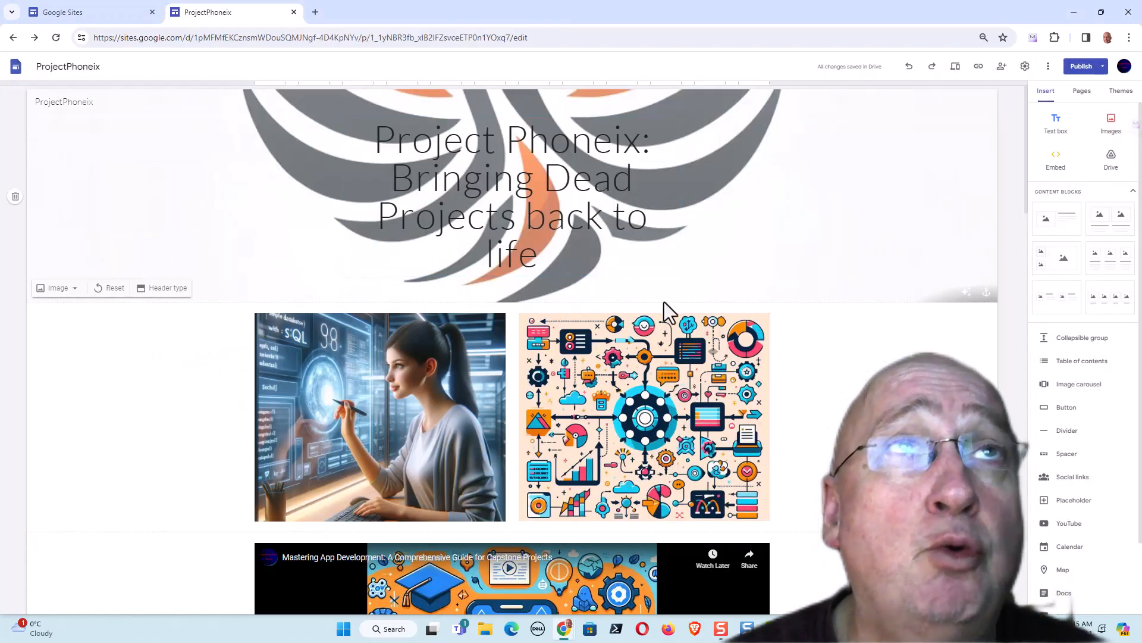
Look through the ProjectPhoneix site's images, embedded videos and the Project Phoenix: A Business Process Simulation section
scroll(829, 355, "down", 15)
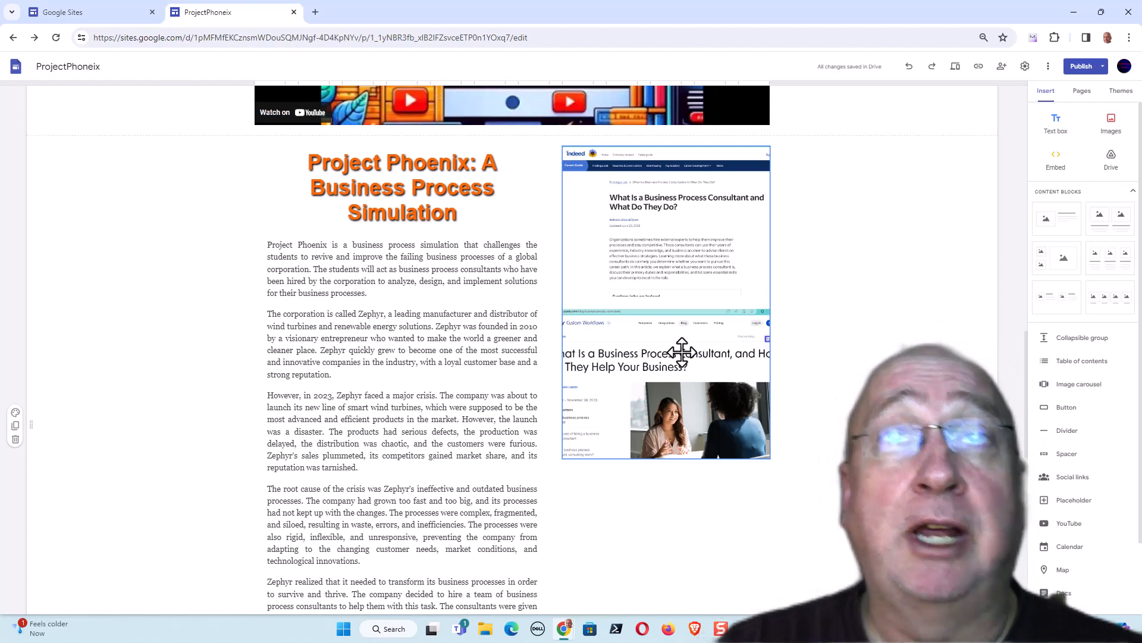
scroll(655, 321, "up", 8)
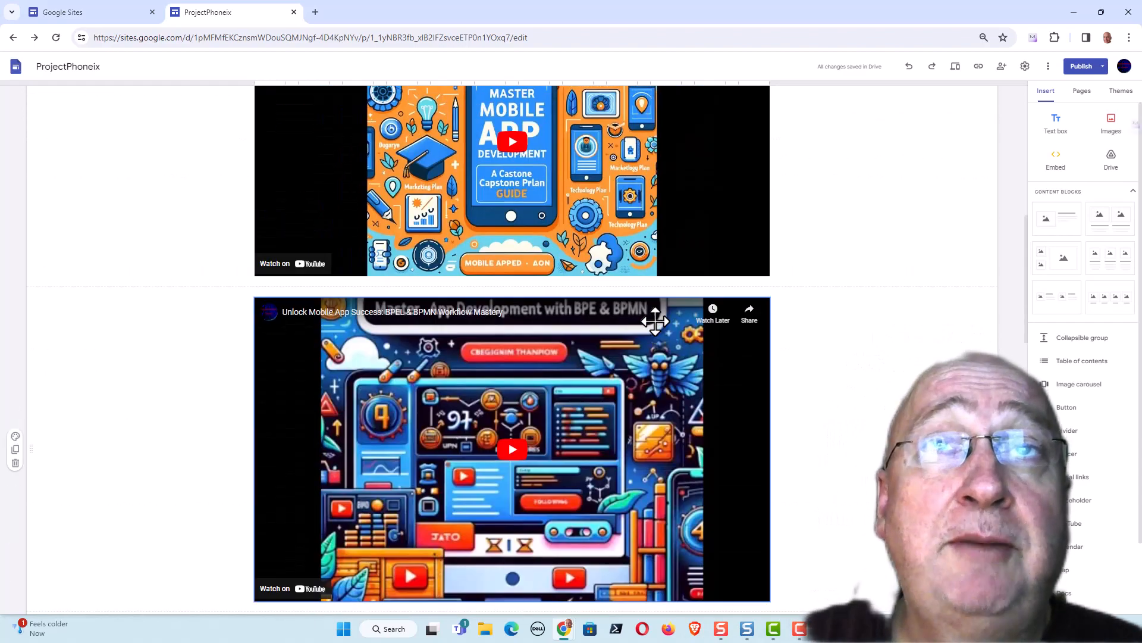
scroll(655, 321, "up", 5)
scroll(589, 300, "down", 9)
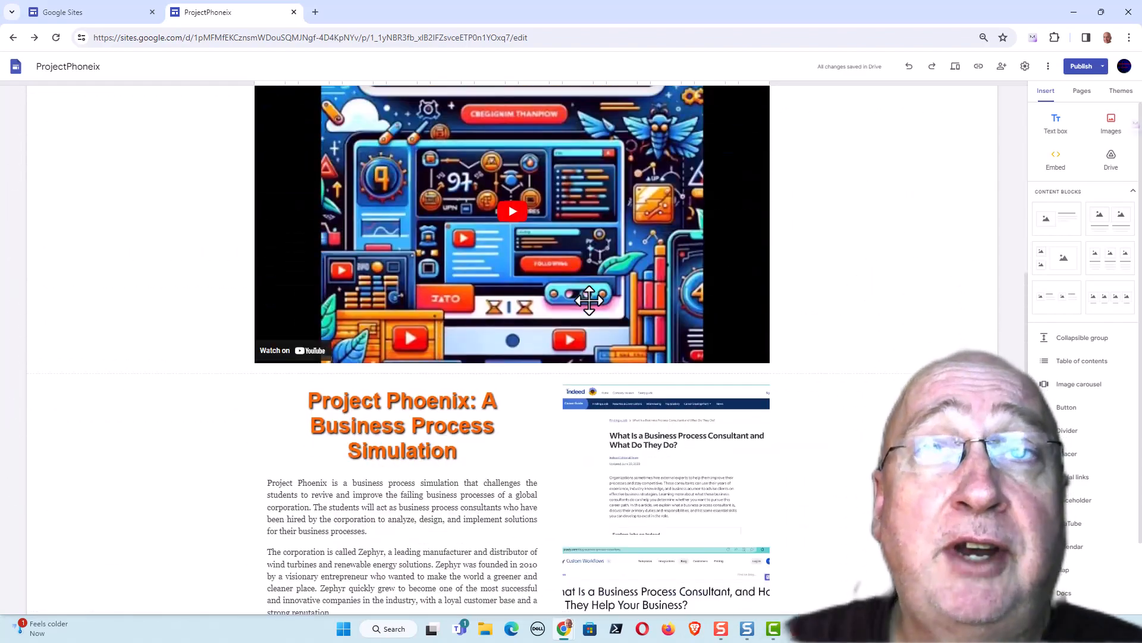
scroll(590, 301, "up", 12)
scroll(589, 301, "down", 3)
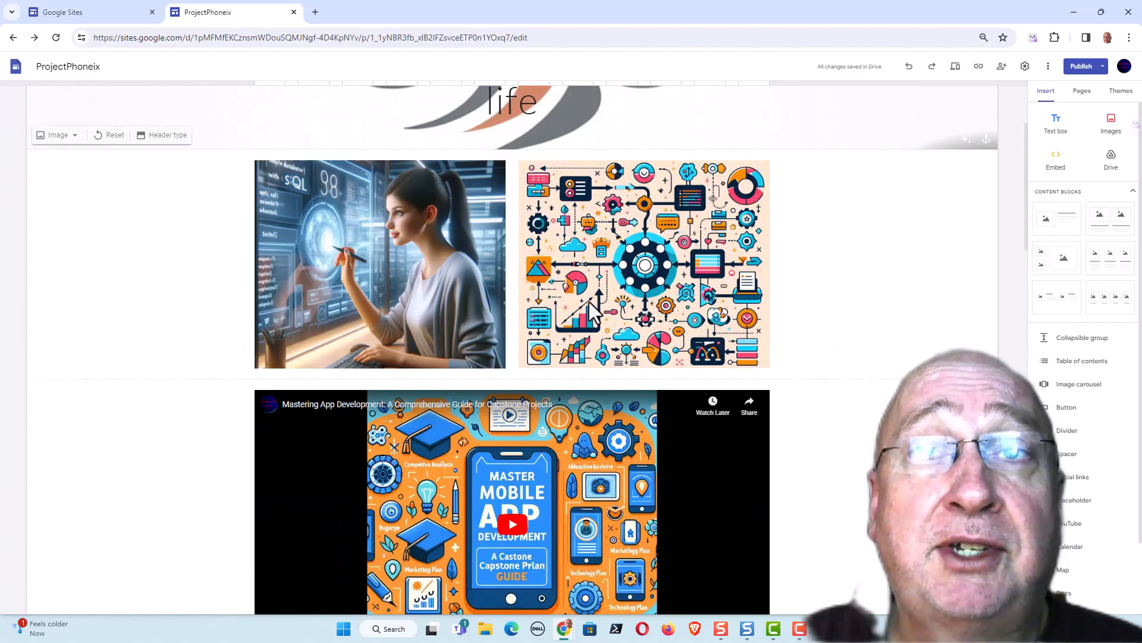
scroll(589, 302, "down", 14)
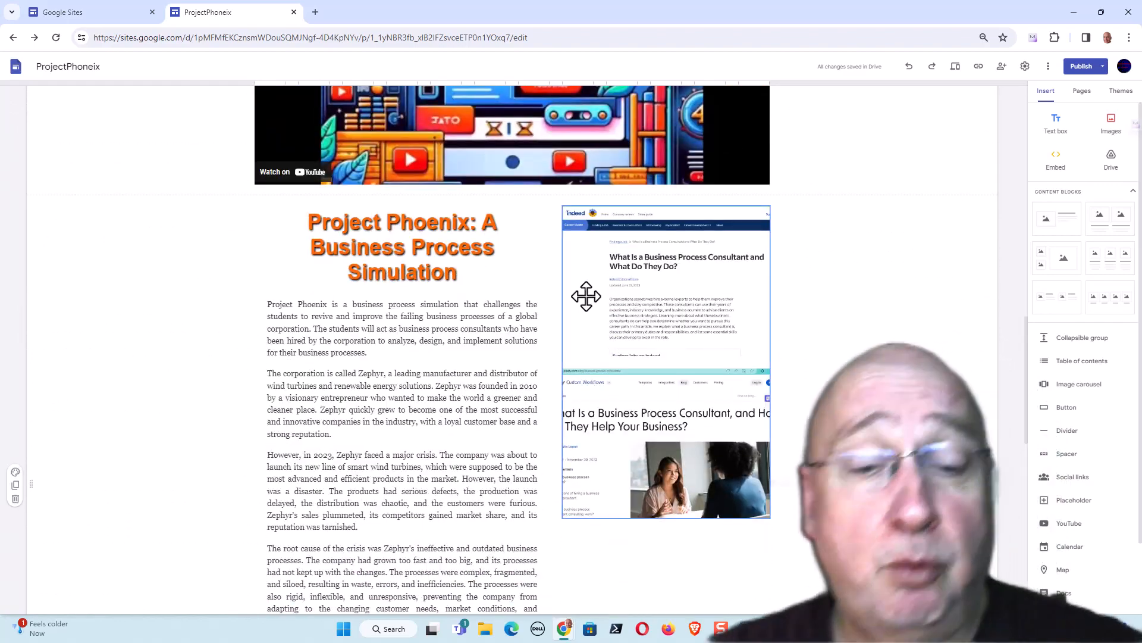
Switch to the Product Delivery Methodology page in Coda and return to the ProjectPhoneix site in Google Sites
key("alt+Tab")
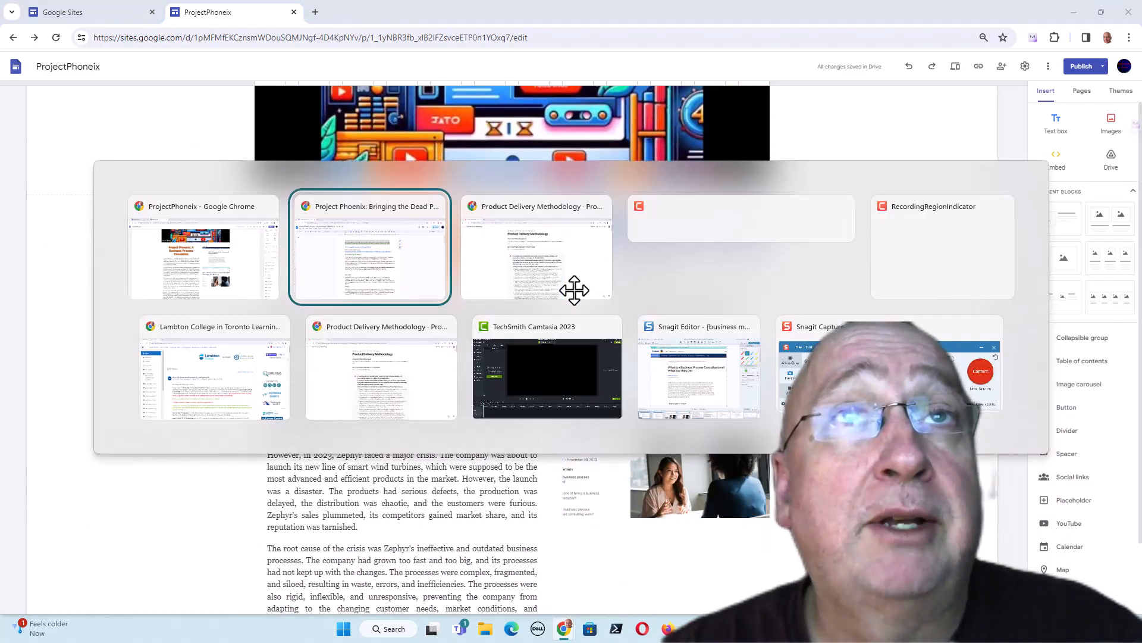
key("alt+Tab")
key("alt+Tab")
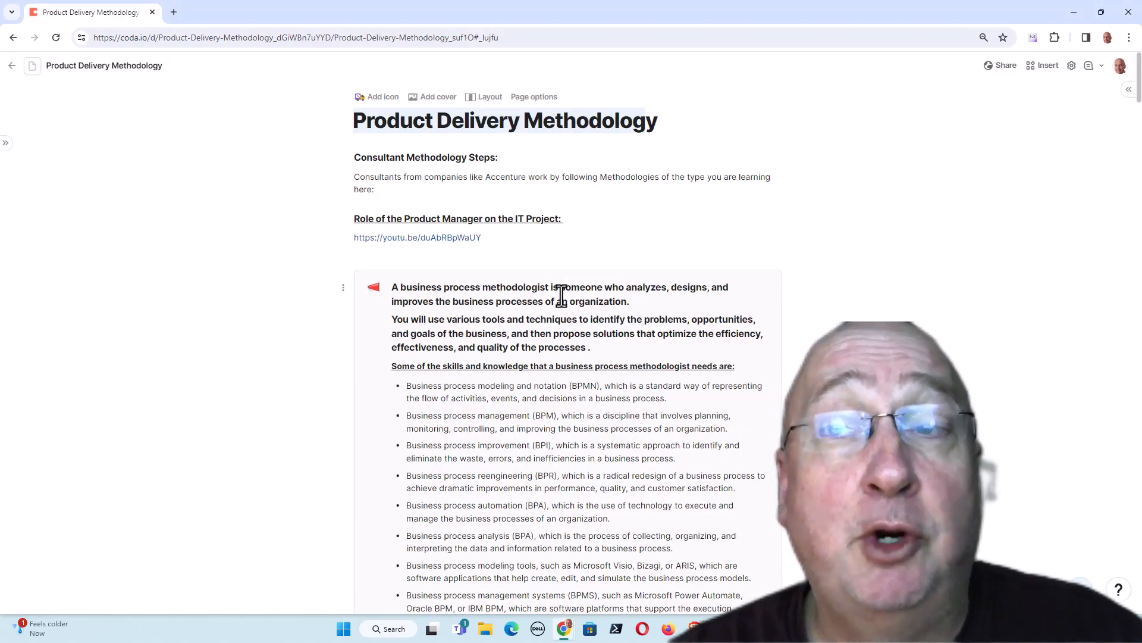
key("alt+Tab")
key("alt+Tab")
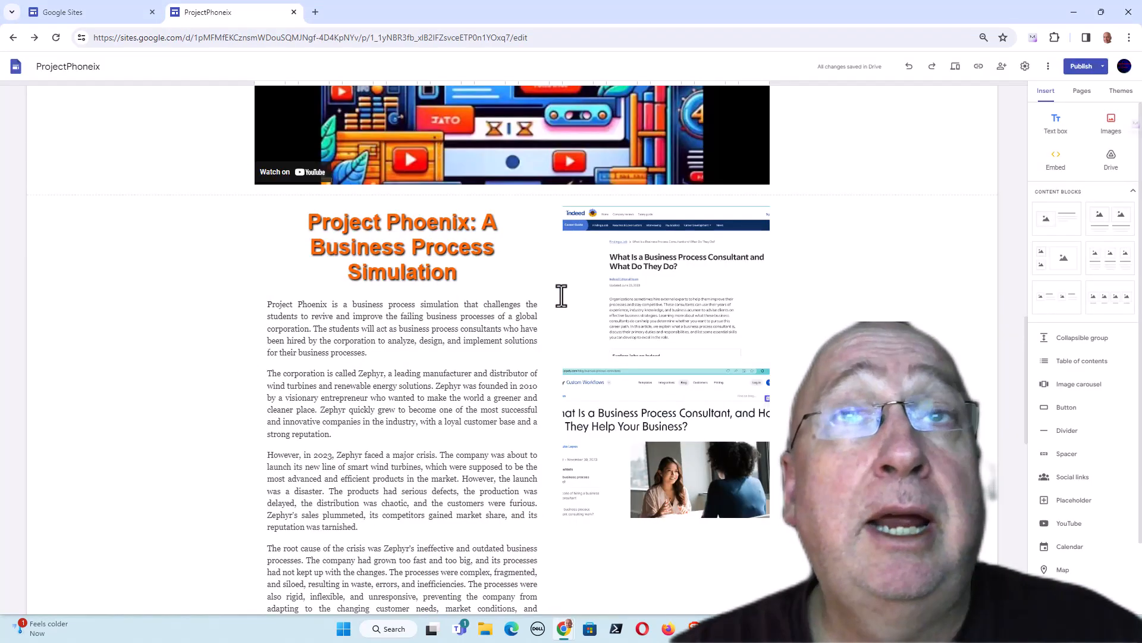
Switch to the Project Phoenix document in Google Docs and insert seven blank lines above the Team 1: The Process Pros heading
key("alt+Tab")
key("alt+Tab")
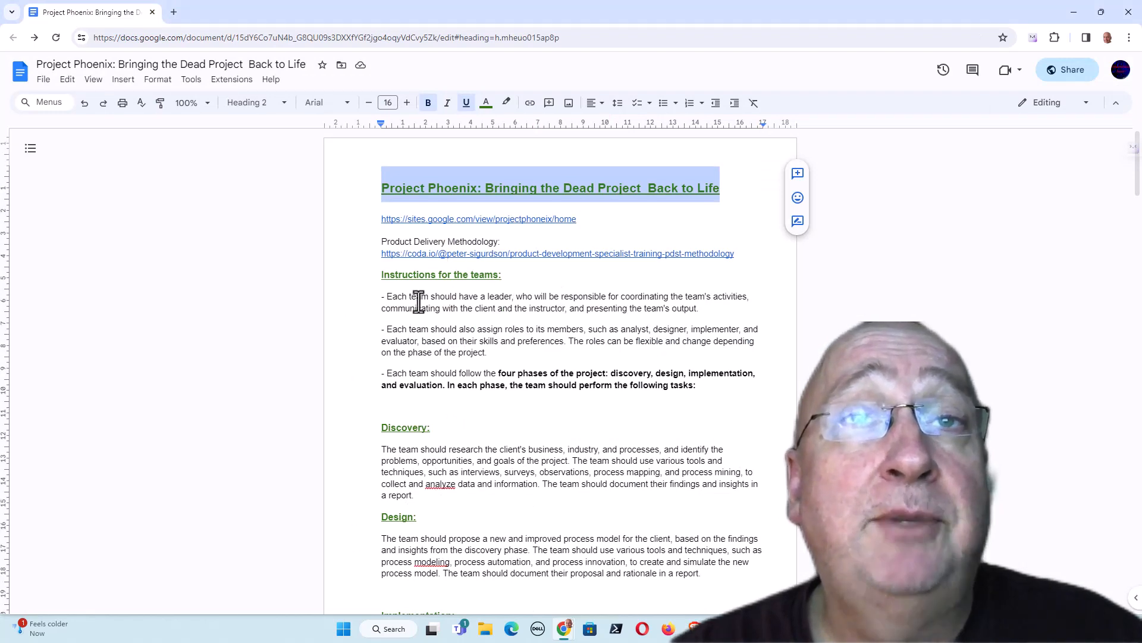
scroll(419, 301, "down", 10)
left_click(384, 274)
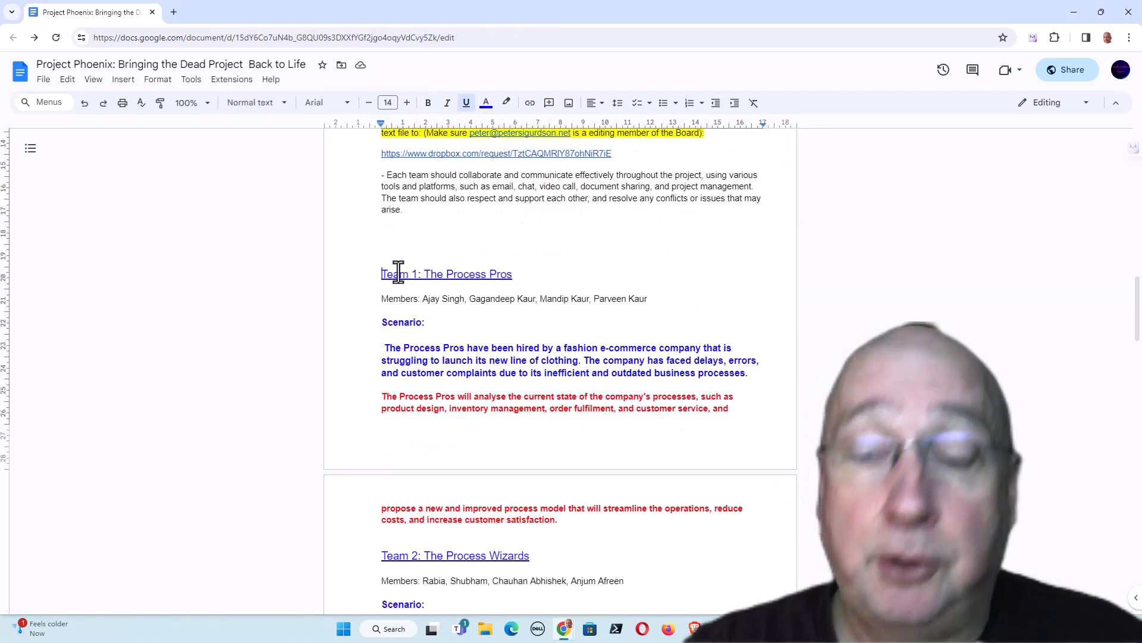
key("Return")
key("Return")
key("Return")
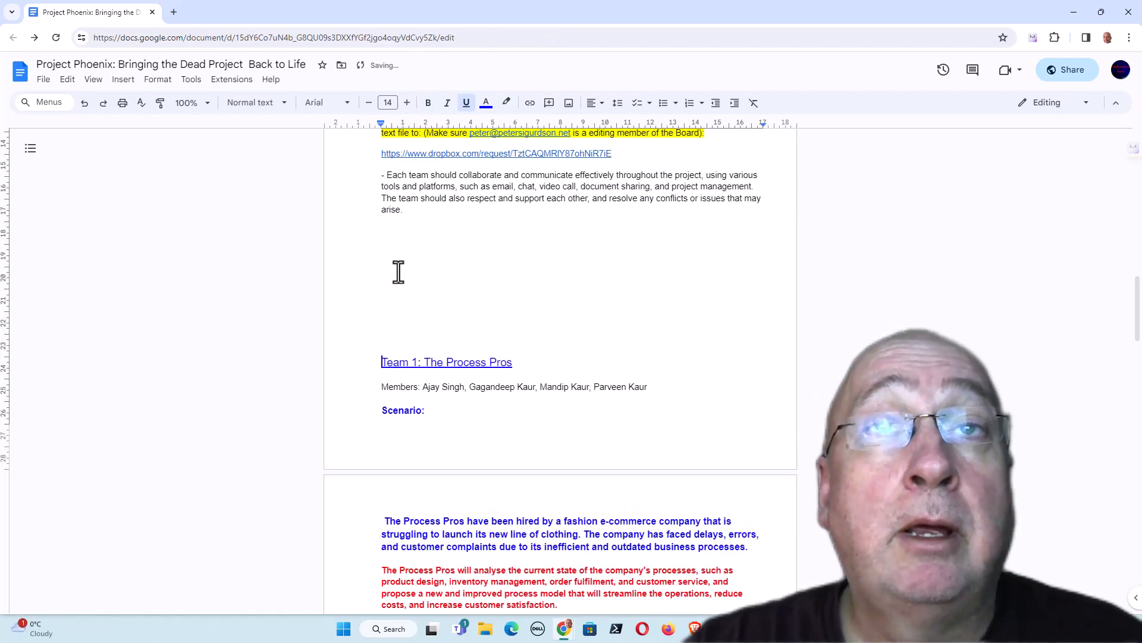
key("Return")
key("Return")
key("Return")
key("Return")
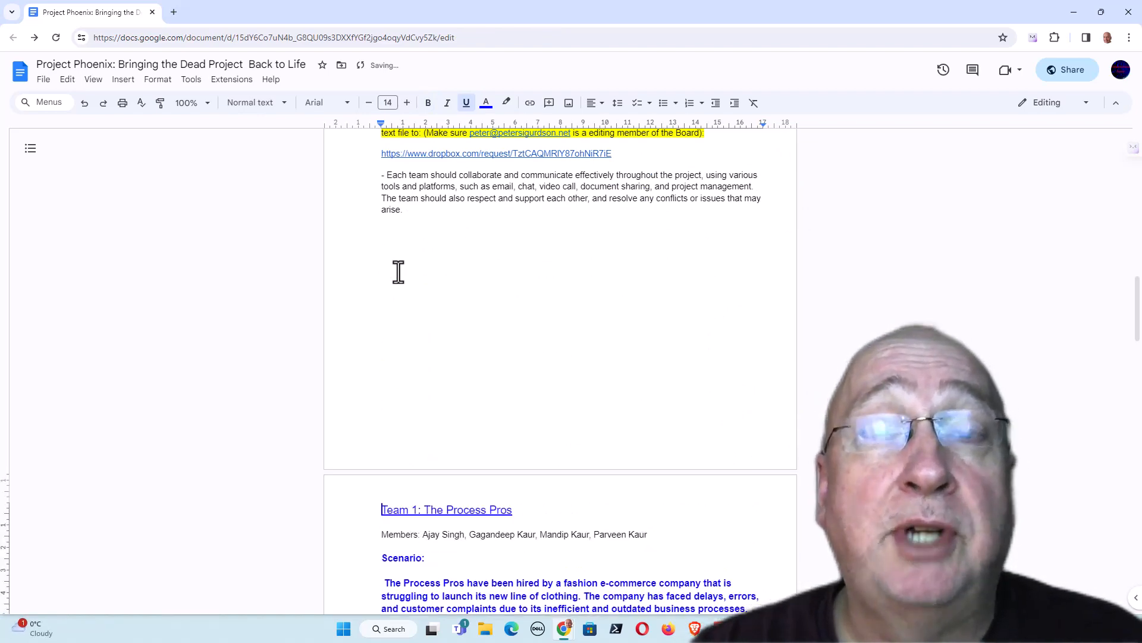
Remove the leading space before the first sentence of Team 1's scenario paragraph
scroll(455, 236, "down", 3)
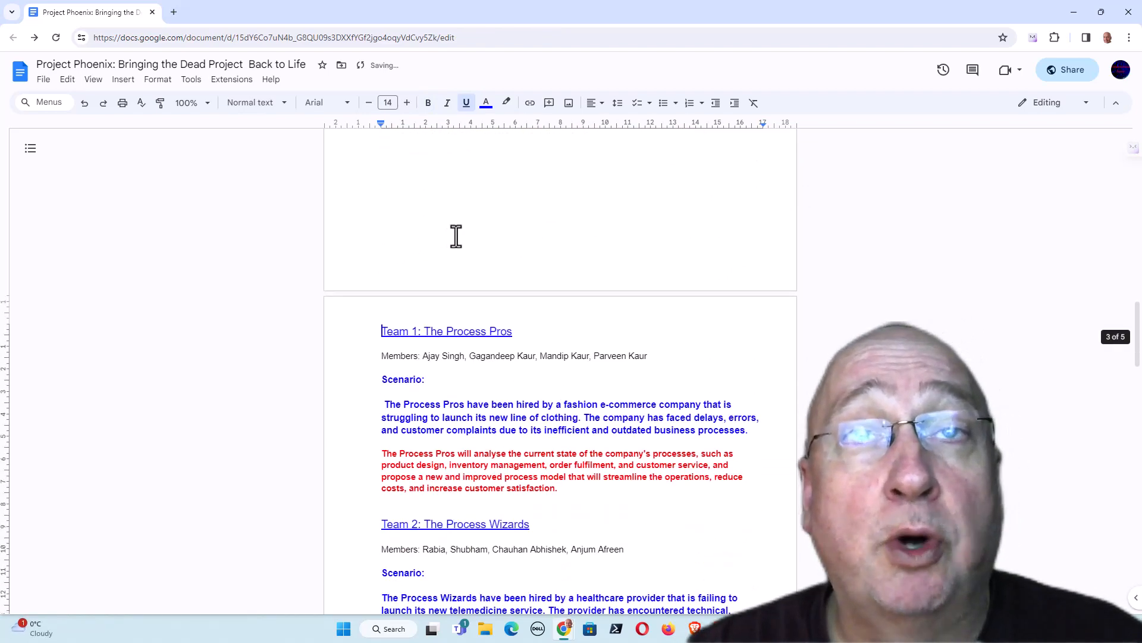
left_click(386, 407)
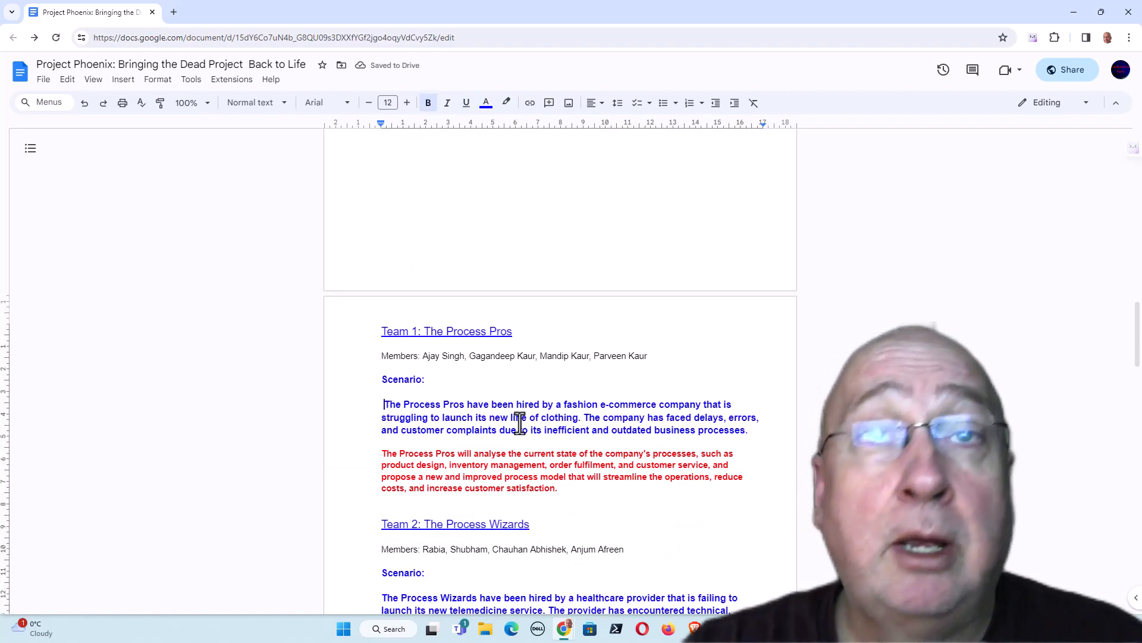
key("BackSpace")
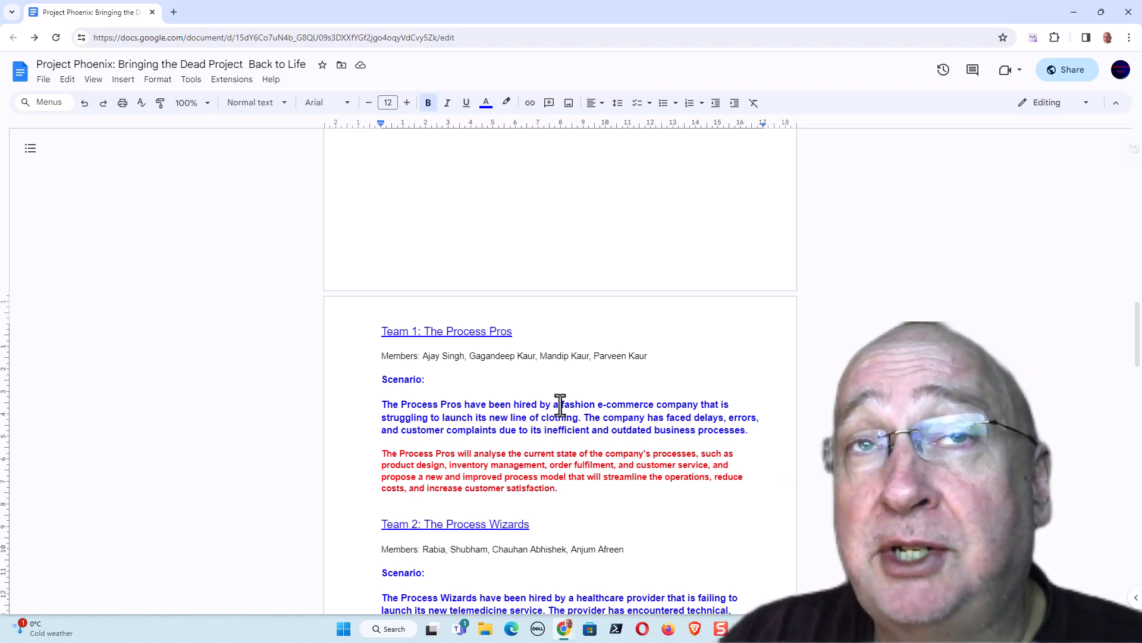
Highlight the fashion e-commerce wording in Team 1's scenario, look at Team 2's scenario, and check the Product Delivery Methodology page in Coda
left_click_drag(560, 405, 677, 404)
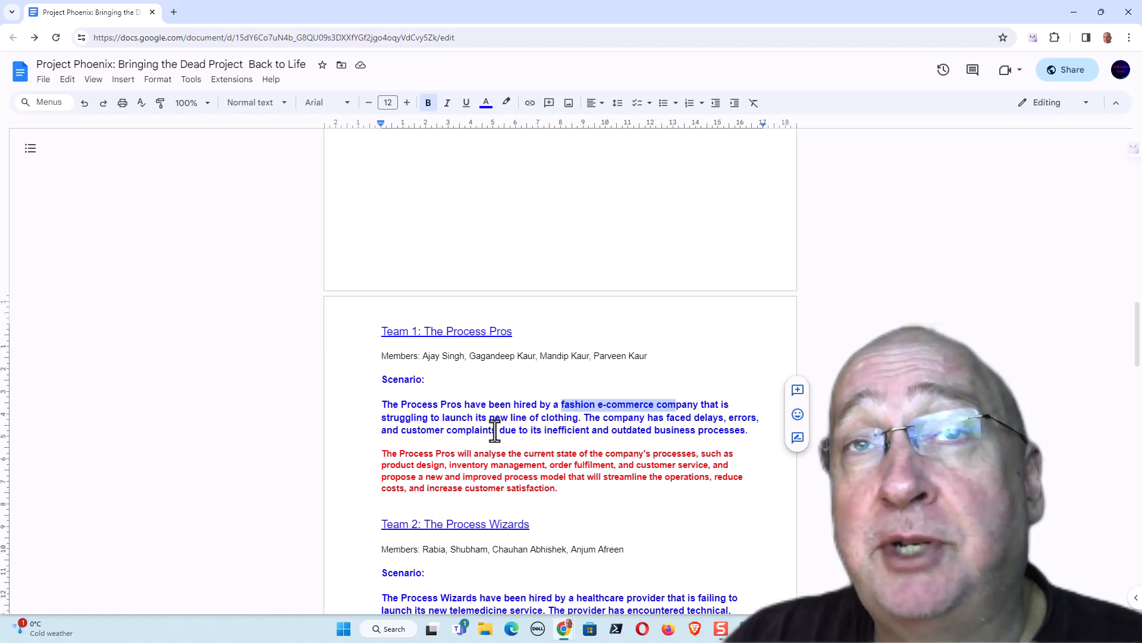
scroll(494, 429, "down", 4)
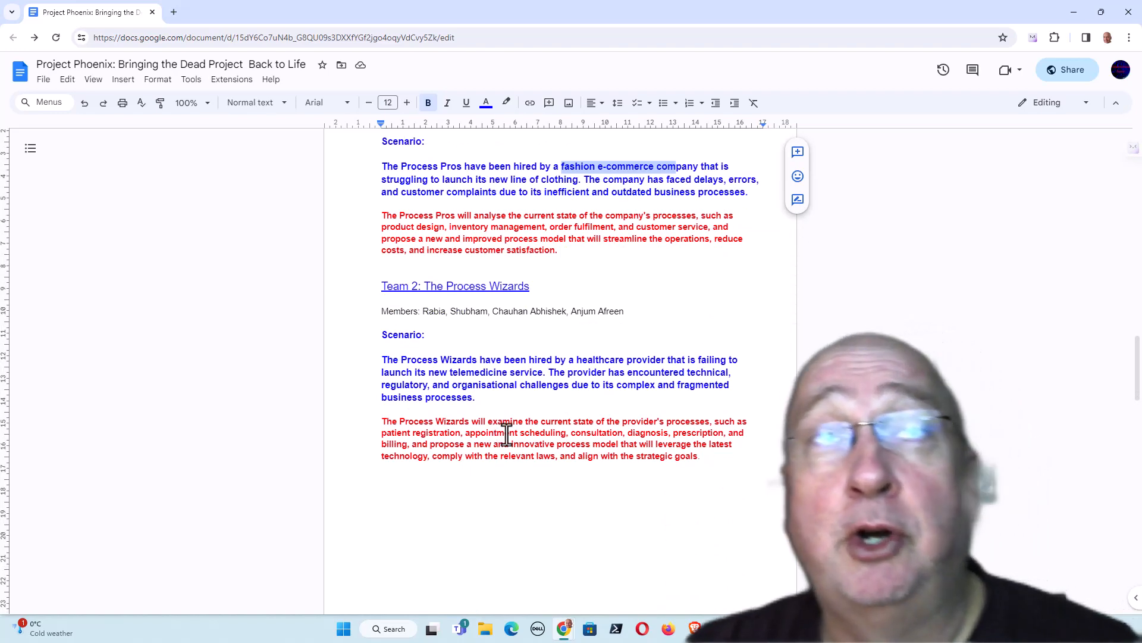
key("alt+Tab")
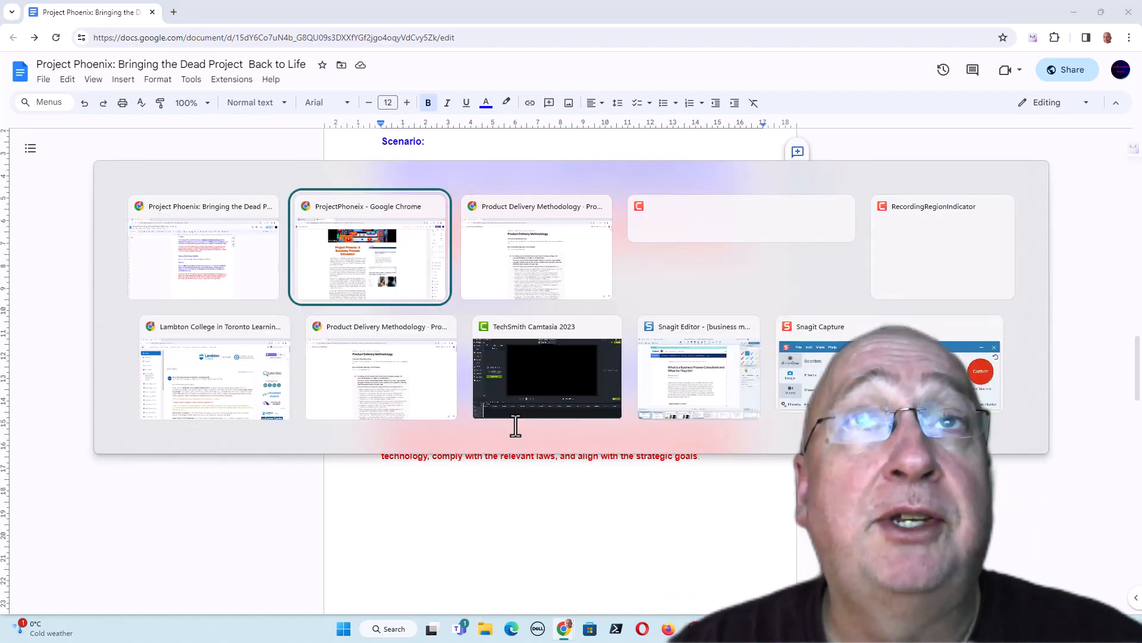
key("alt+Tab")
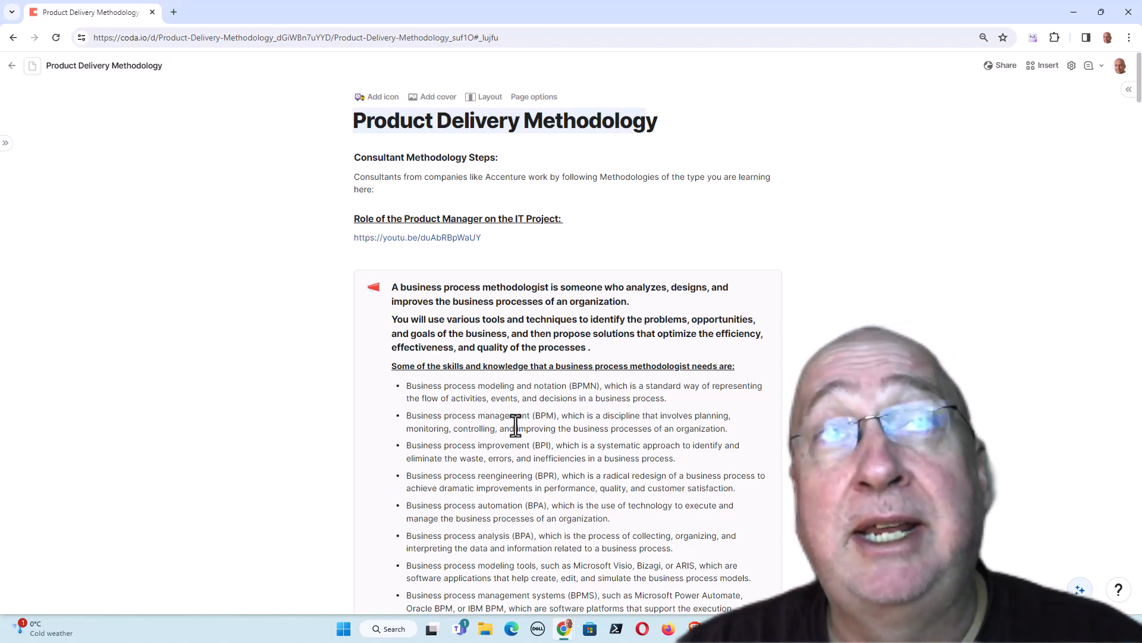
key("alt+Tab")
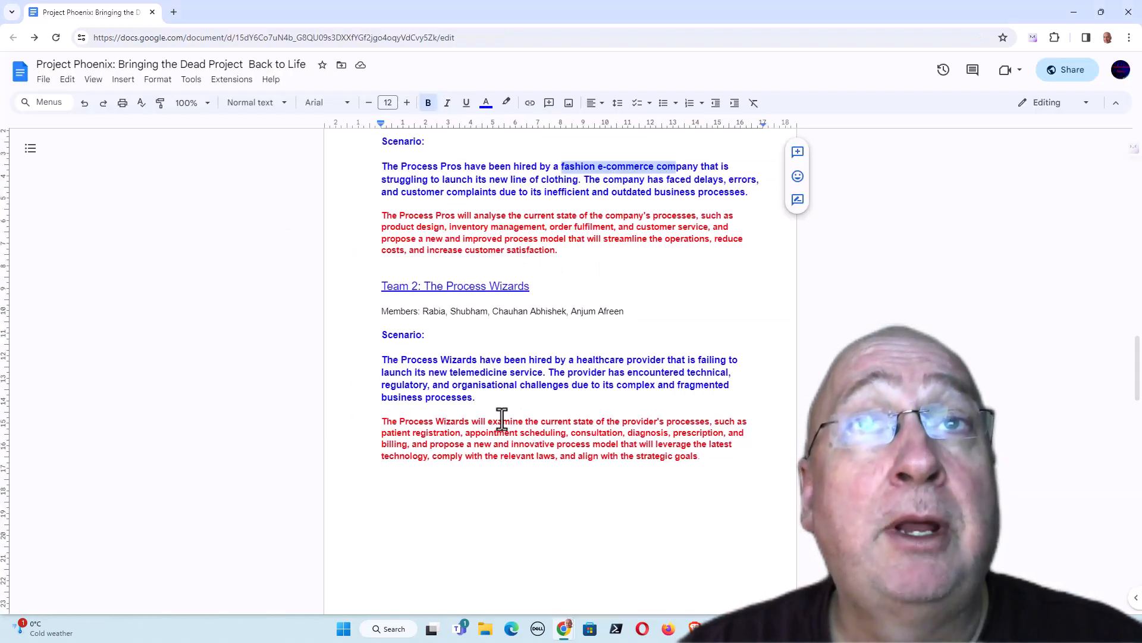
Delete the extra blank space above the Team 5: The Process Experts heading in the Google Docs document
scroll(500, 419, "down", 4)
scroll(500, 419, "down", 20)
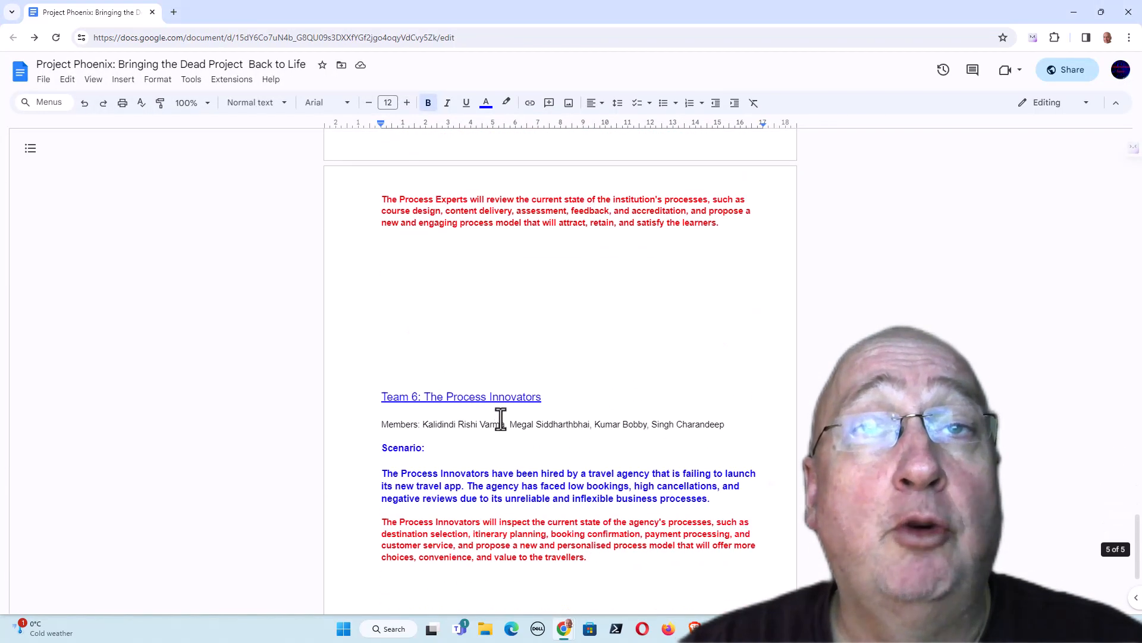
scroll(500, 419, "up", 6)
scroll(500, 419, "up", 2)
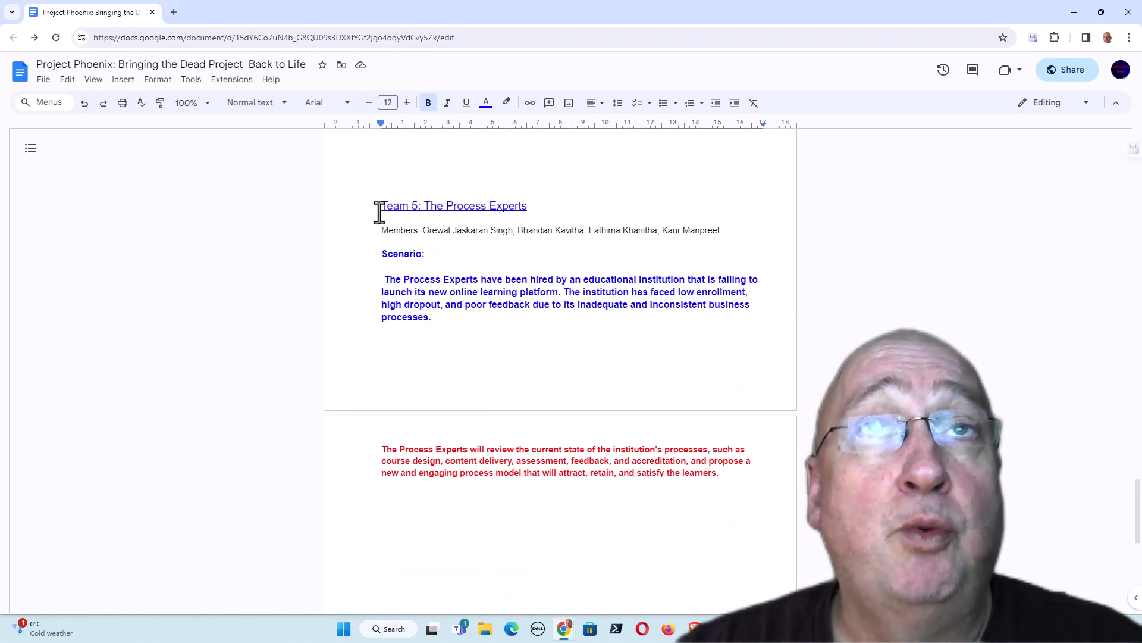
scroll(393, 196, "up", 2)
left_click(421, 270)
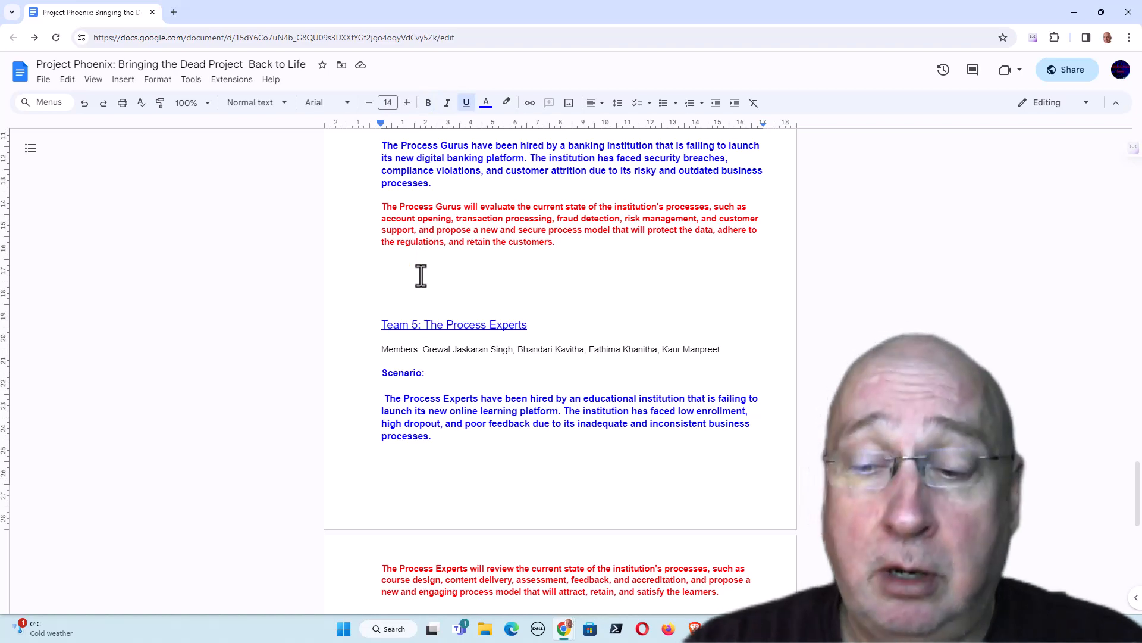
key("Delete")
key("Delete")
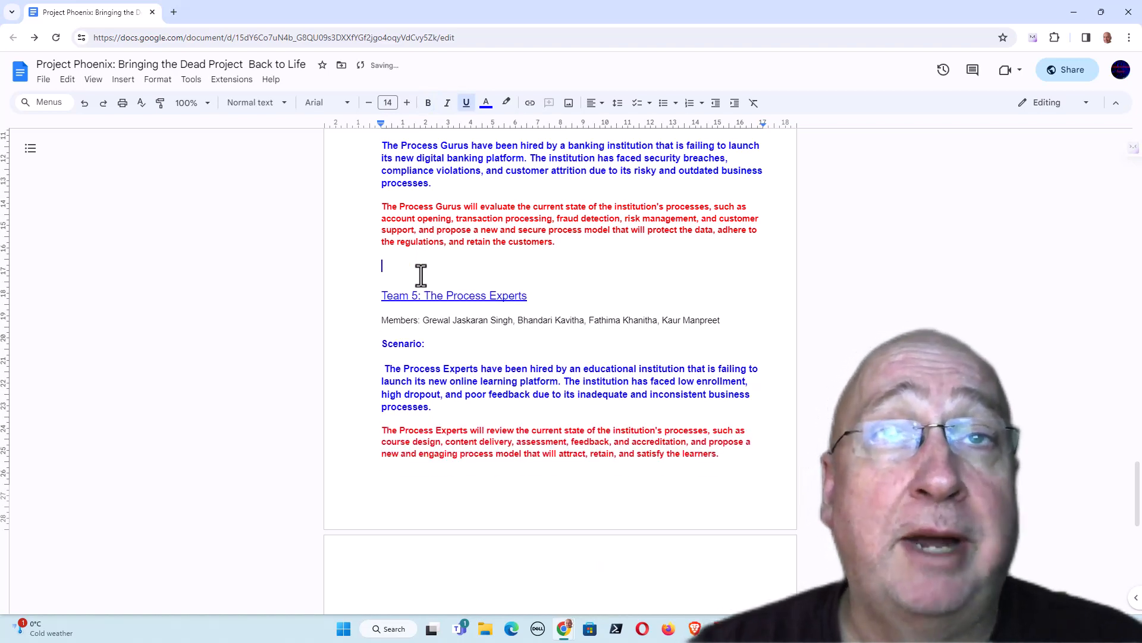
Delete all blank lines above the Team 6: The Process Innovators heading so it starts at the top of its page
scroll(423, 288, "down", 4)
left_click(431, 312)
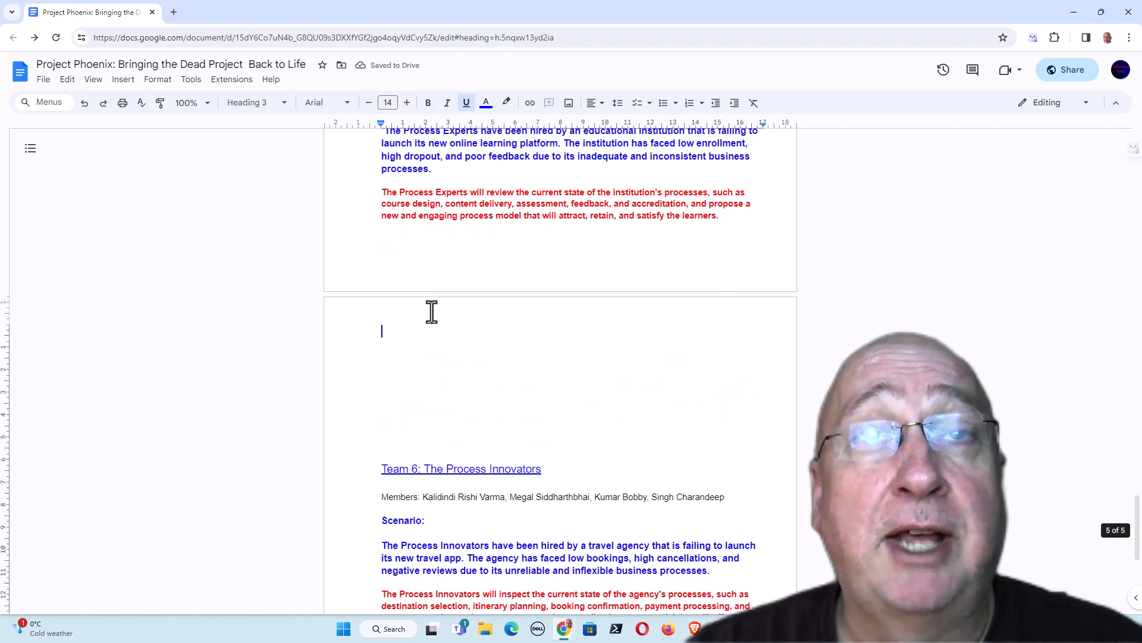
key("Delete")
key("Delete")
key("Delete")
key("Delete")
key("Delete")
key("Delete")
key("Delete")
key("Delete")
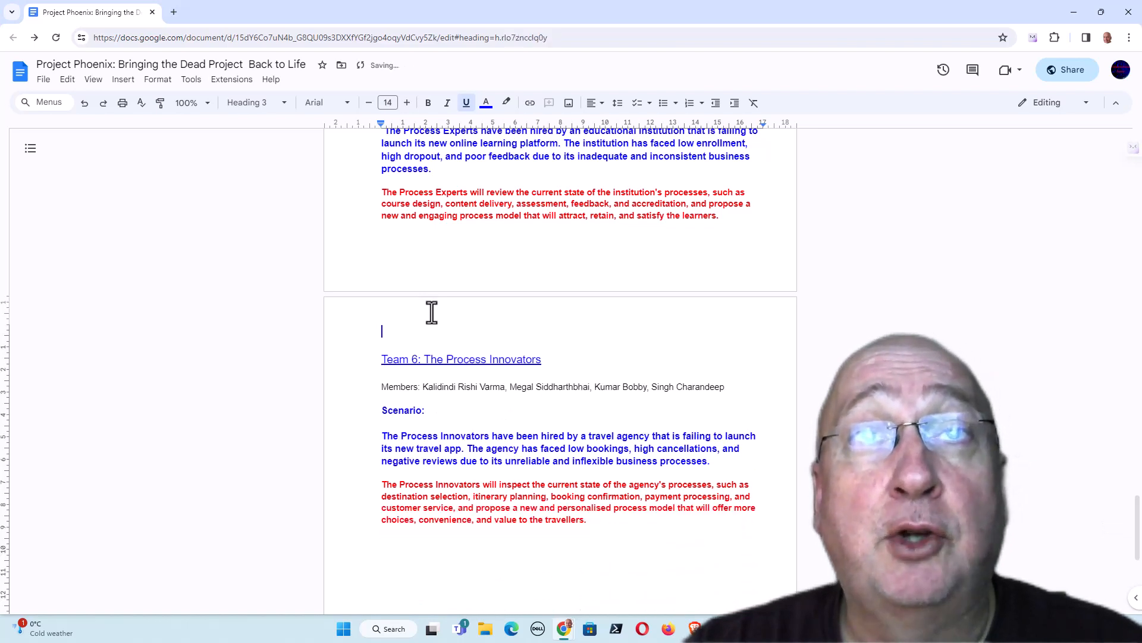
key("Delete")
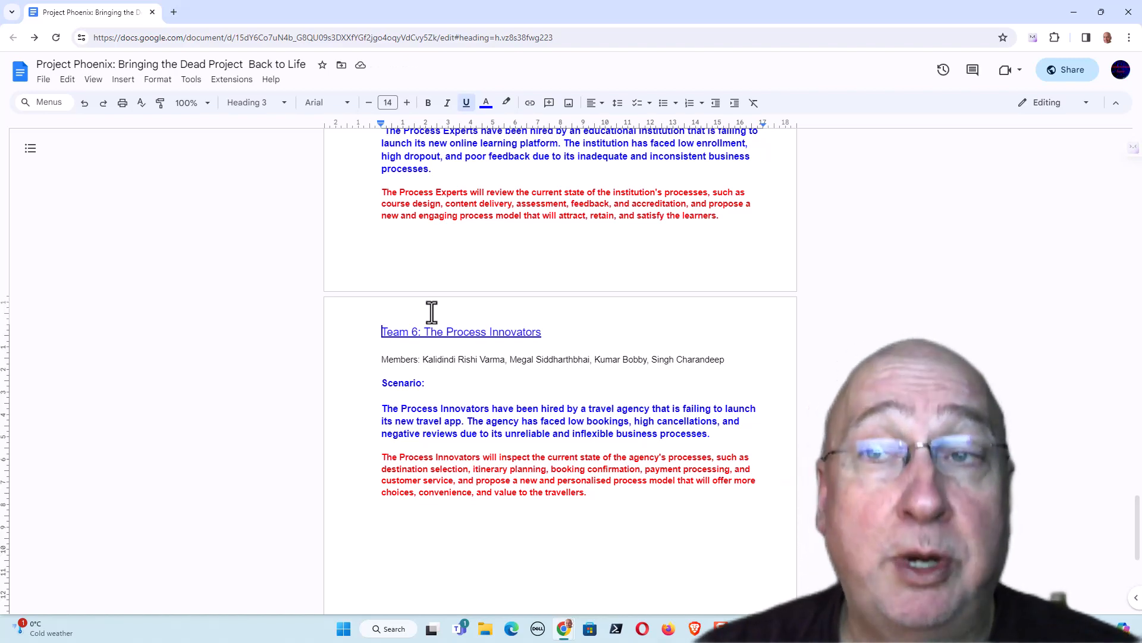
Set the paragraph listing the required presentation slides, in the Presentation section, to font size 12 and bold
scroll(455, 331, "down", 1)
scroll(459, 335, "down", 6)
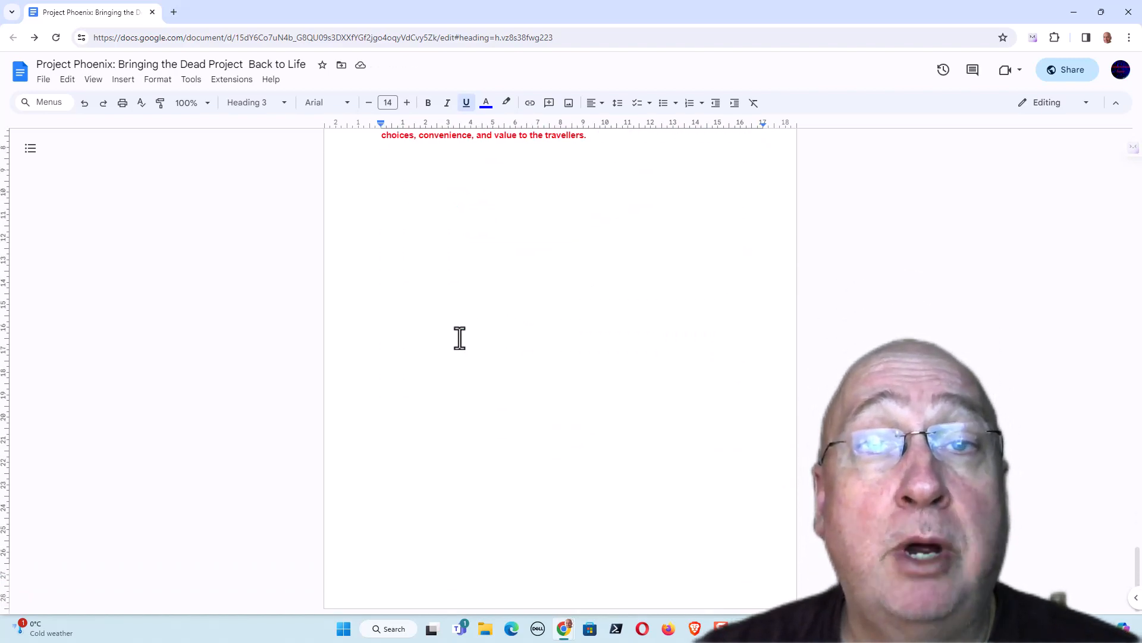
scroll(459, 337, "up", 6)
scroll(460, 339, "up", 5)
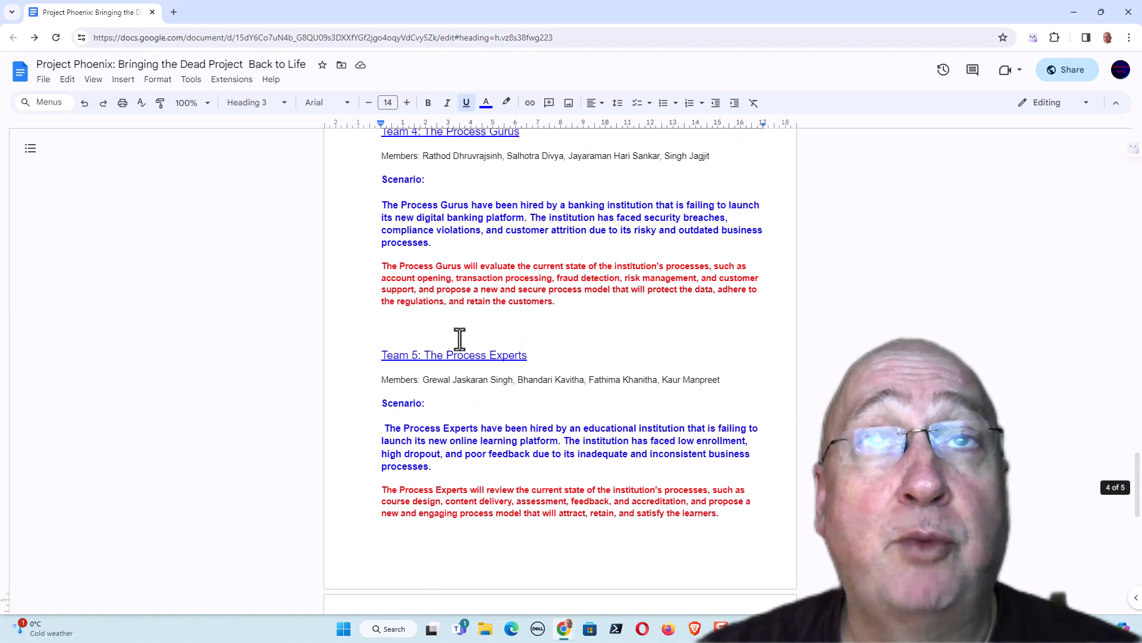
scroll(460, 339, "up", 20)
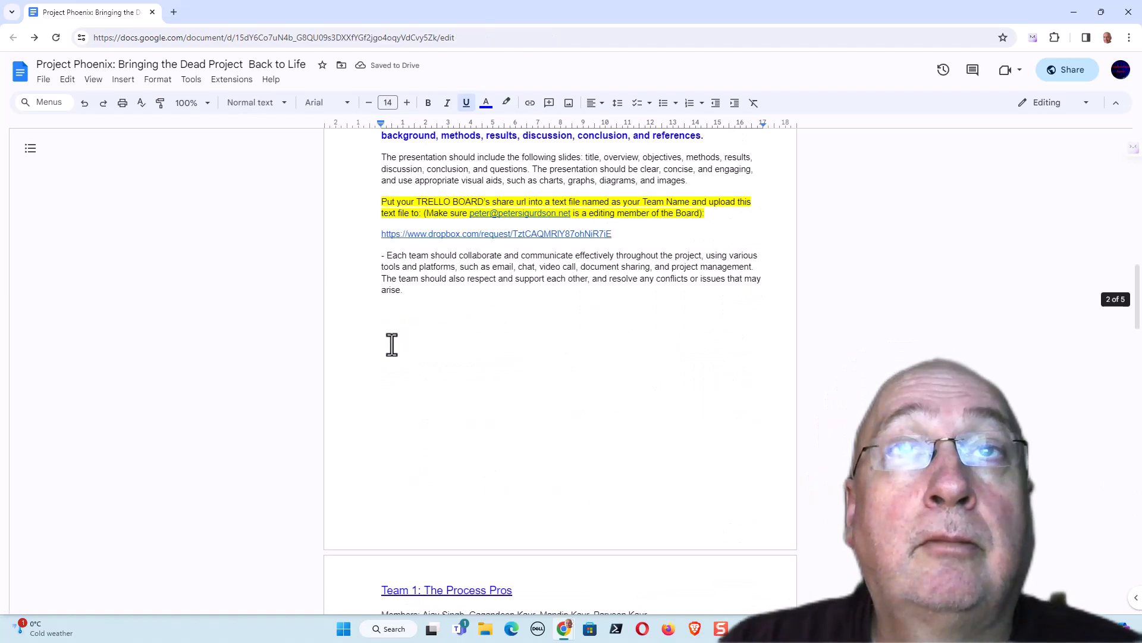
left_click(391, 344)
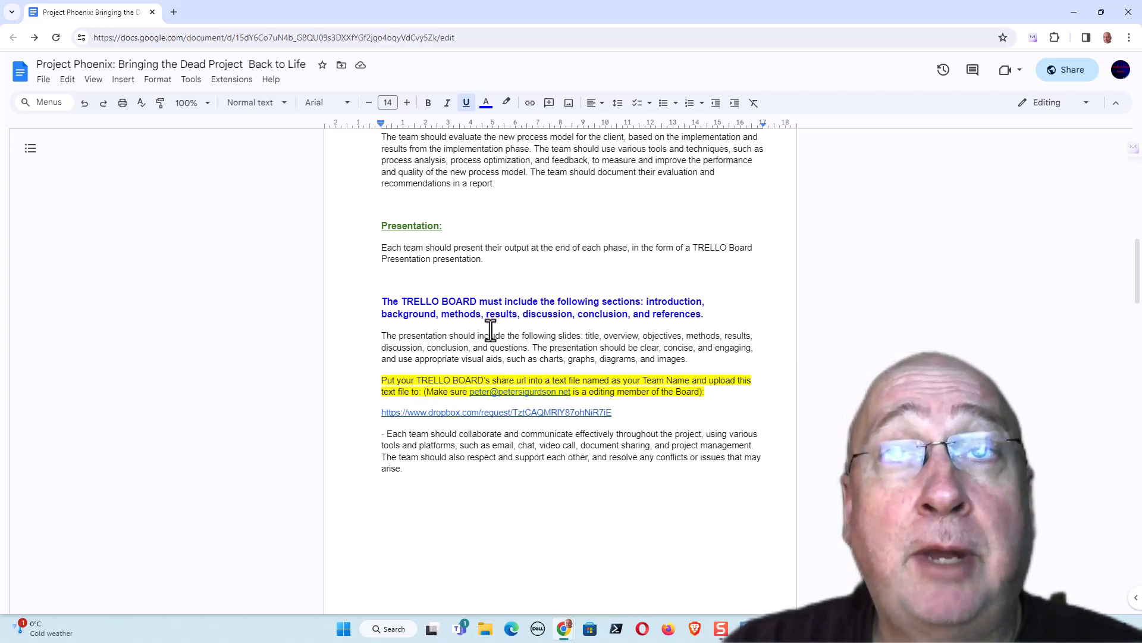
left_click_drag(705, 361, 377, 338)
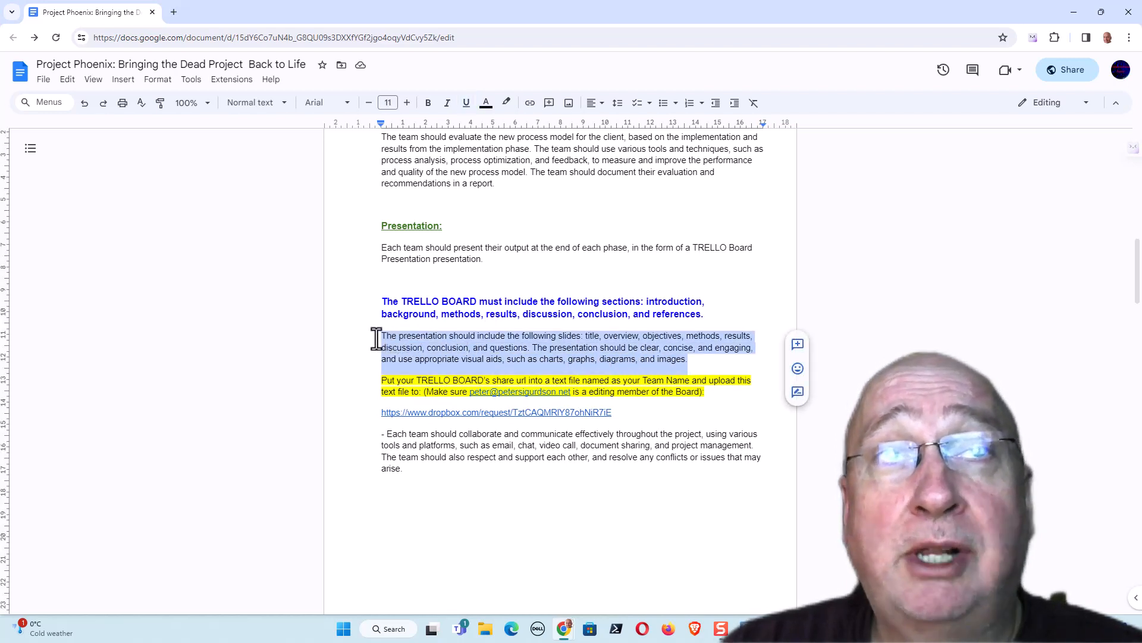
left_click(408, 103)
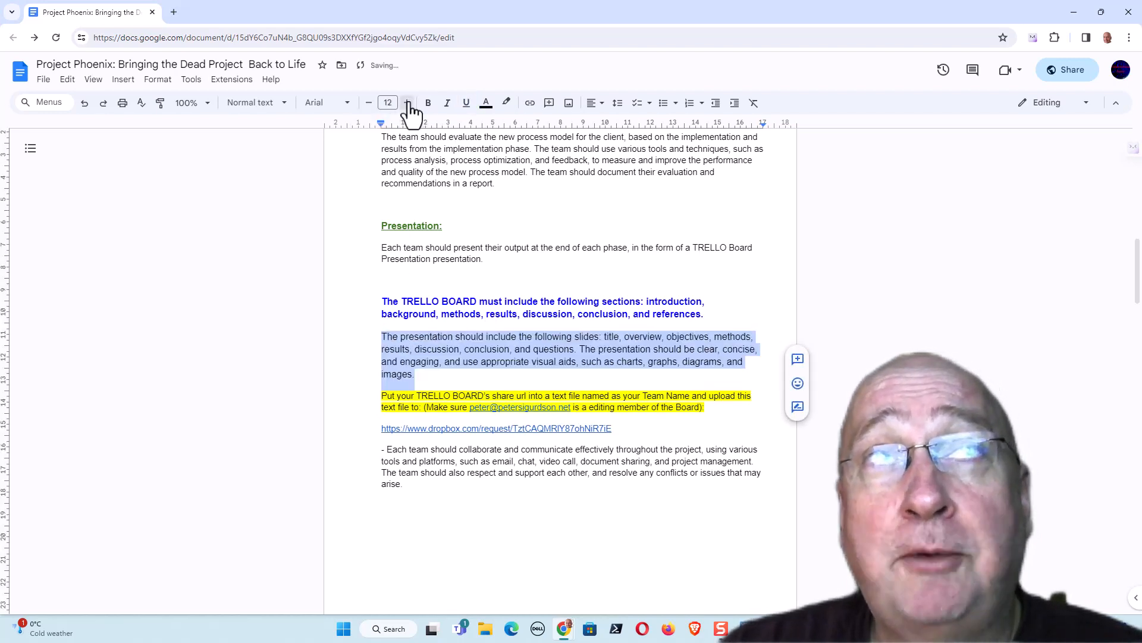
left_click(428, 103)
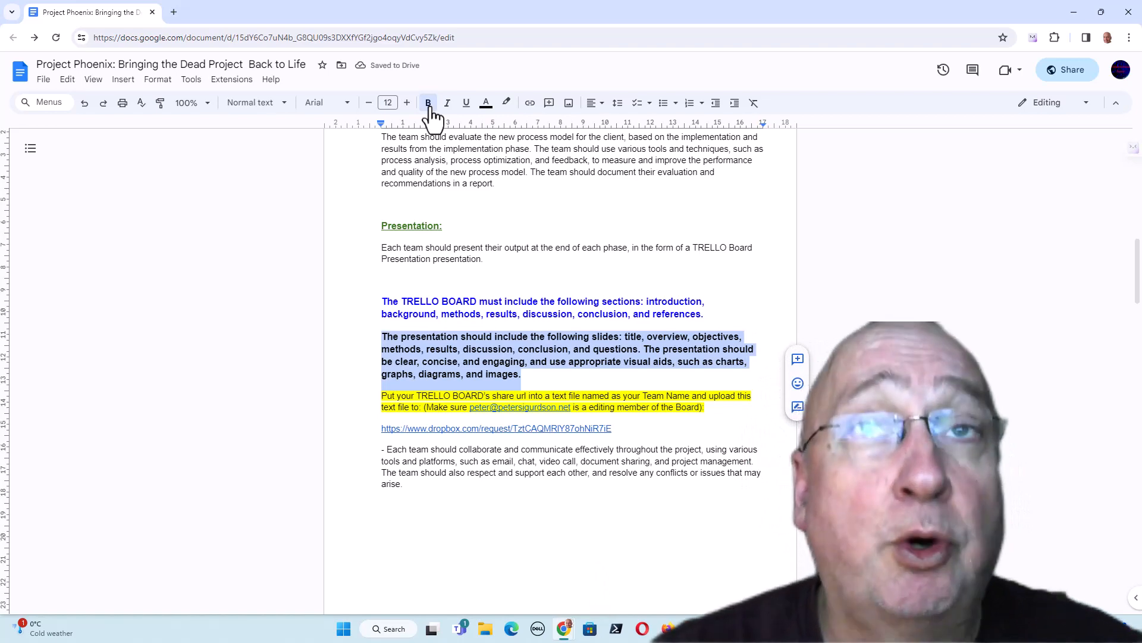
View the ProjectPhoneix site in Google Sites and the Coda methodology page again, and return to the Project Phoenix document in Google Docs
key("alt+Tab")
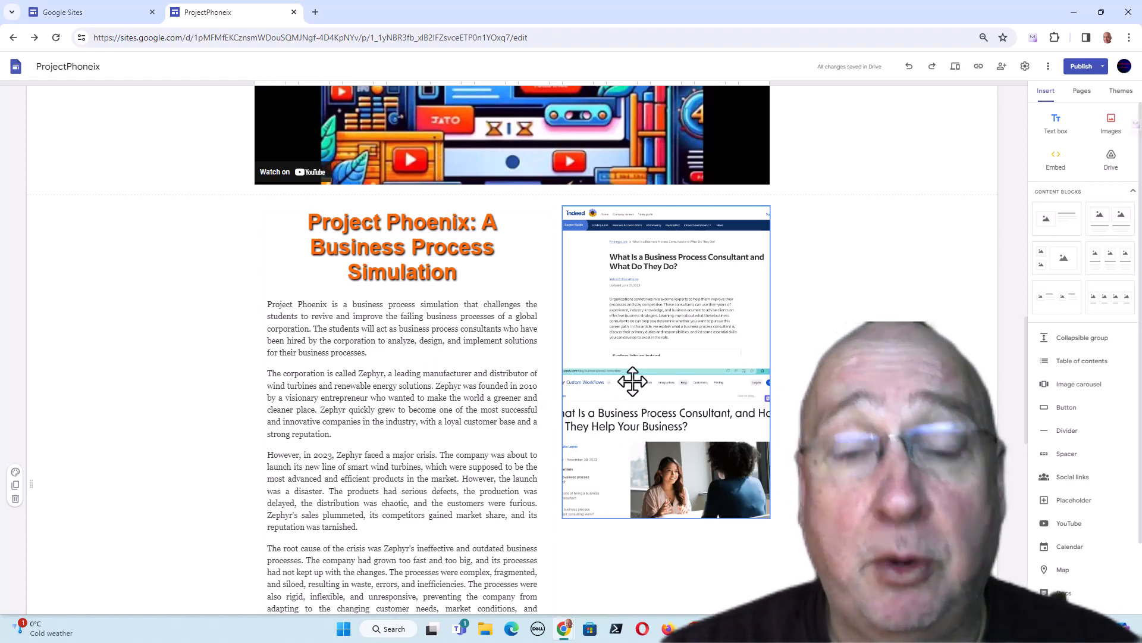
key("alt+Tab")
key("alt+Tab")
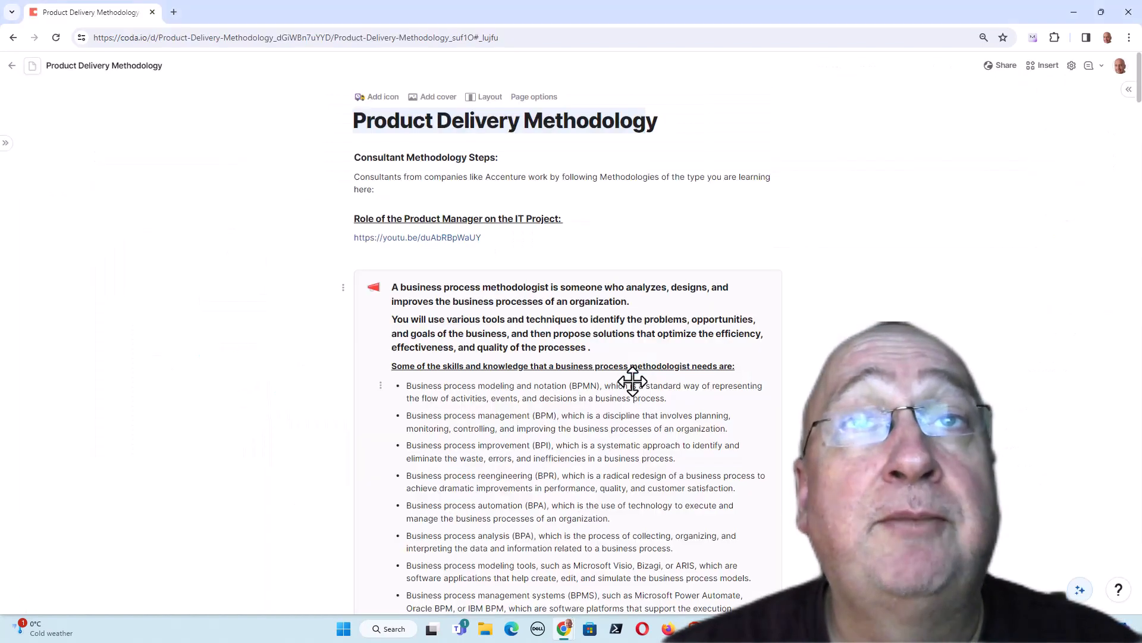
key("alt+Tab")
key("alt+Tab")
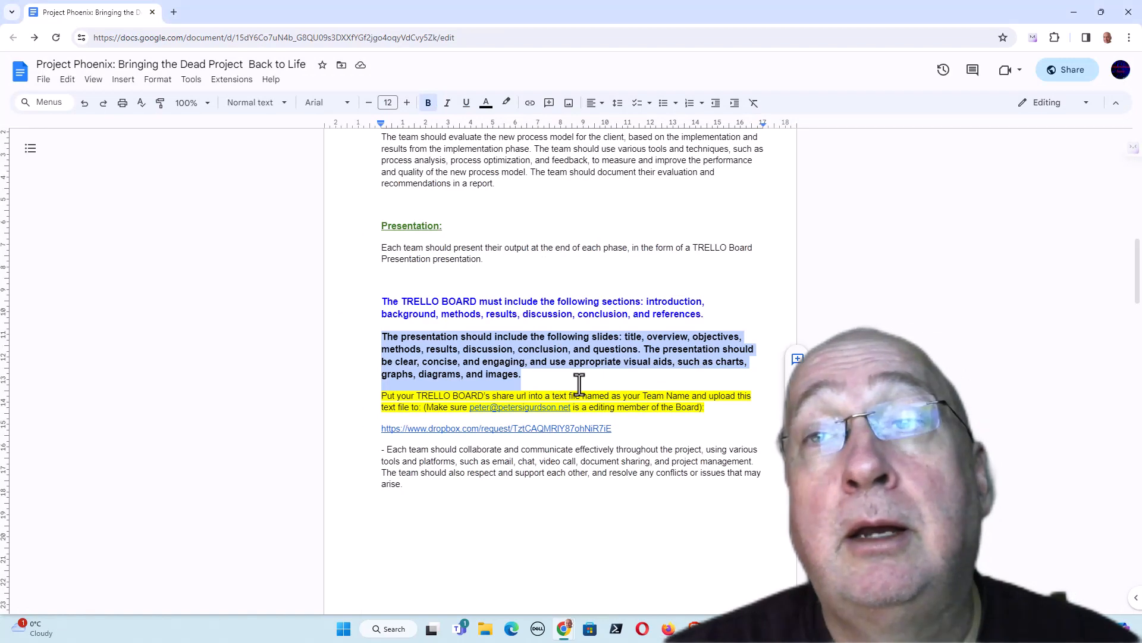